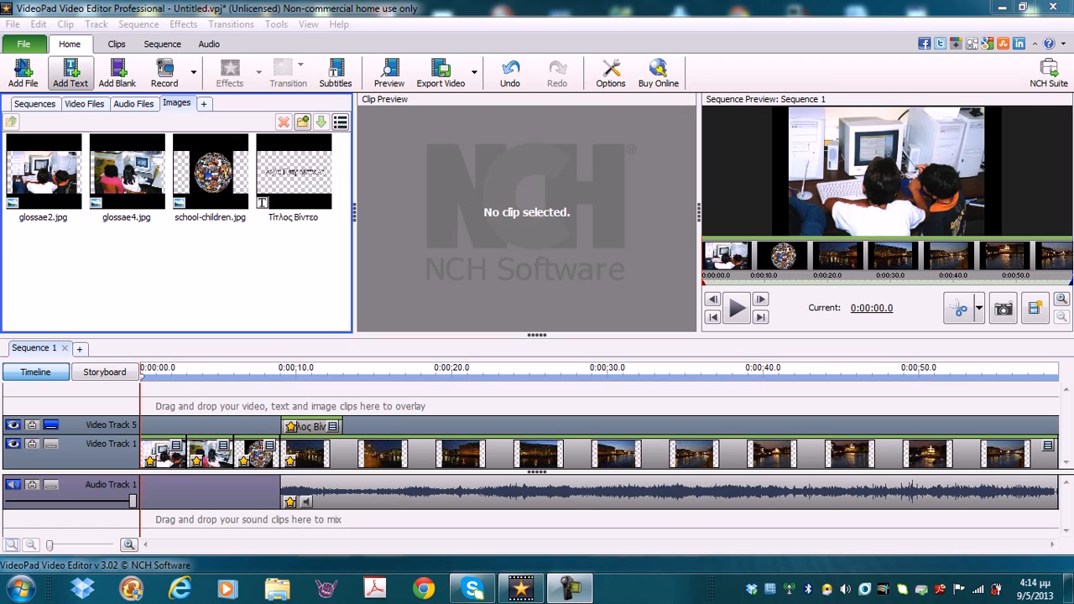
Step: Add a text clip named "Τίτλος Παραγωγής" that displays "Δοκιμαστική Παραγωγή"
left_click(71, 71)
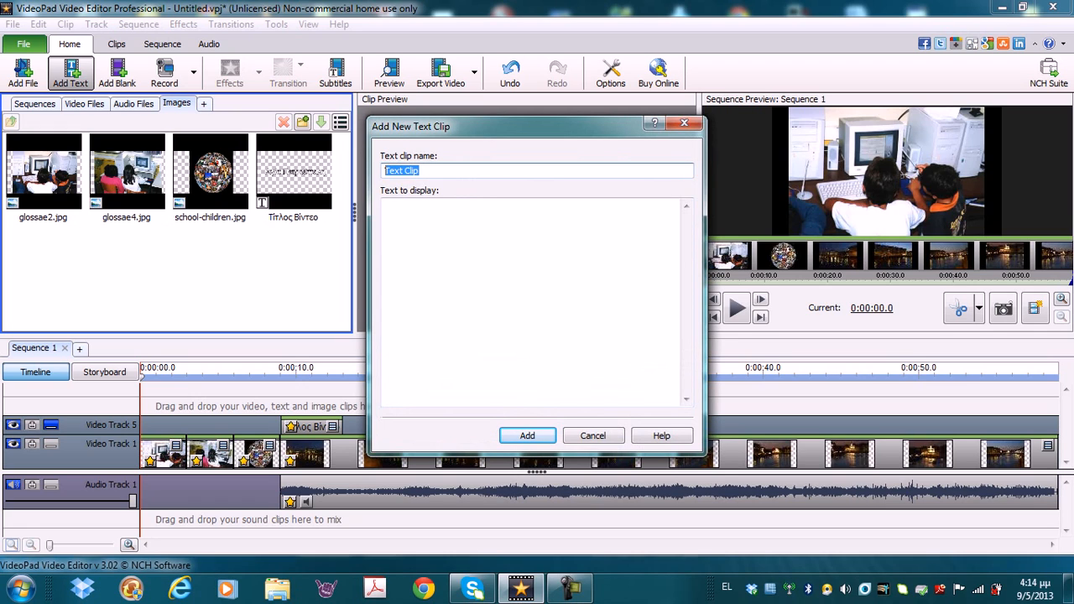
type("Τίτλος Παραγωγής")
left_click(385, 204)
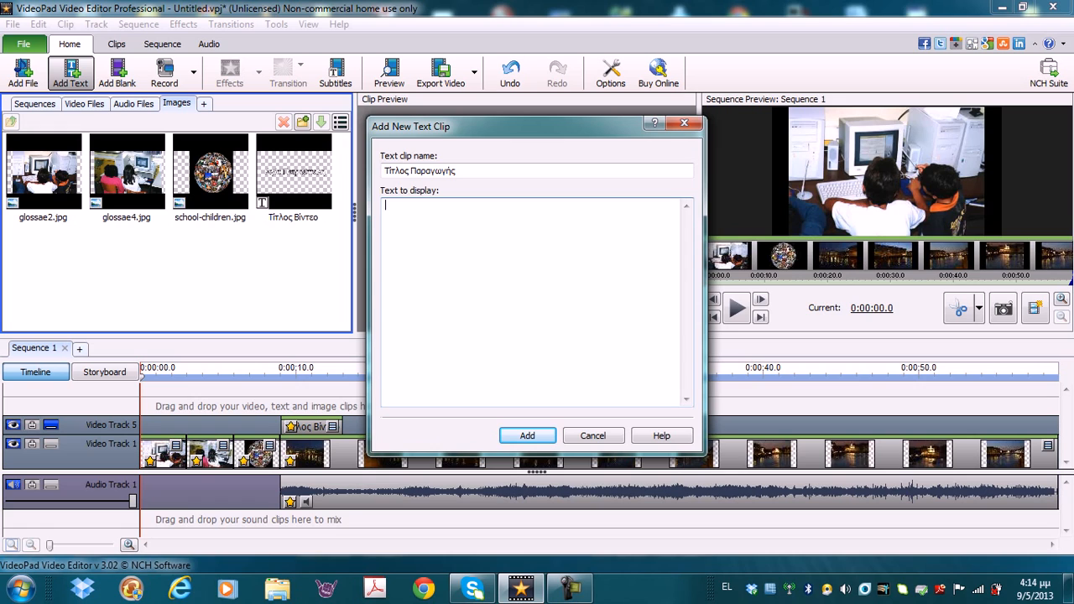
type("Δοκιμαστική Παραγωγή")
left_click(527, 435)
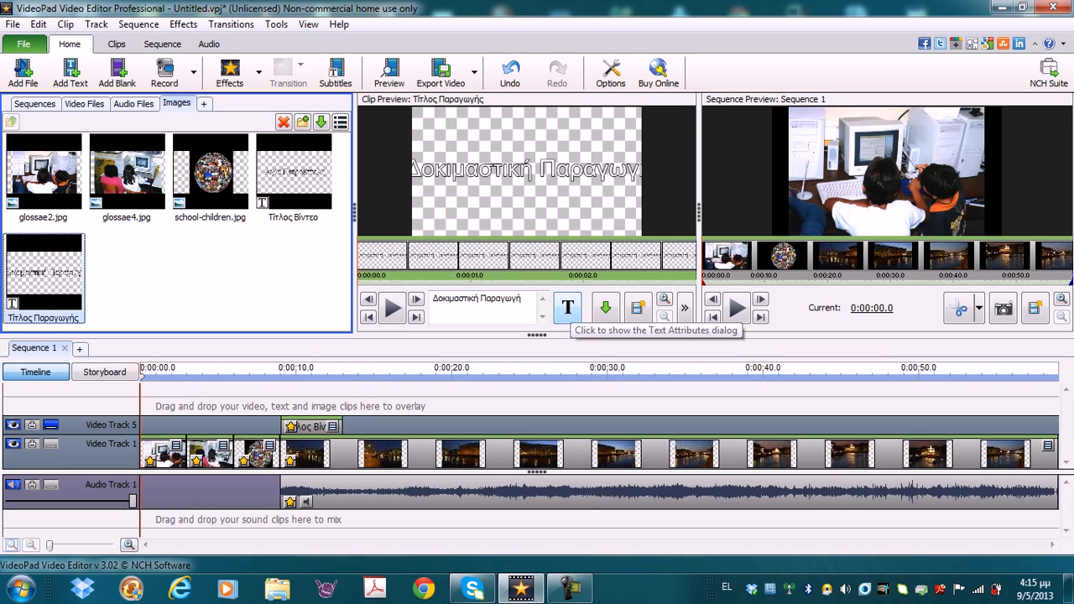
Step: Reduce the text size of the Τίτλος Παραγωγής clip to 16%
left_click(568, 307)
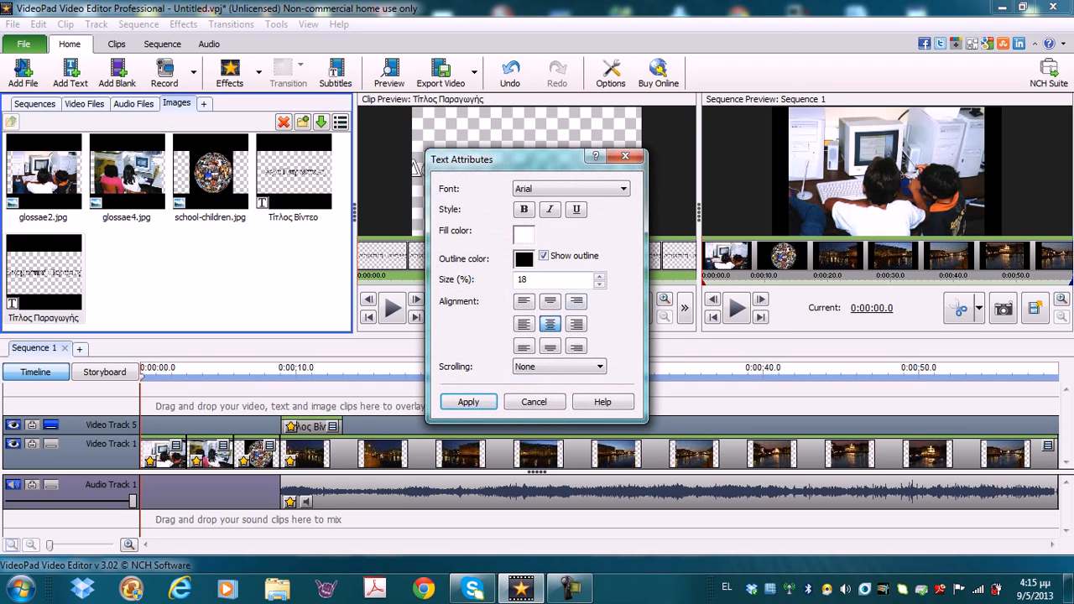
left_click(599, 284)
left_click(599, 284)
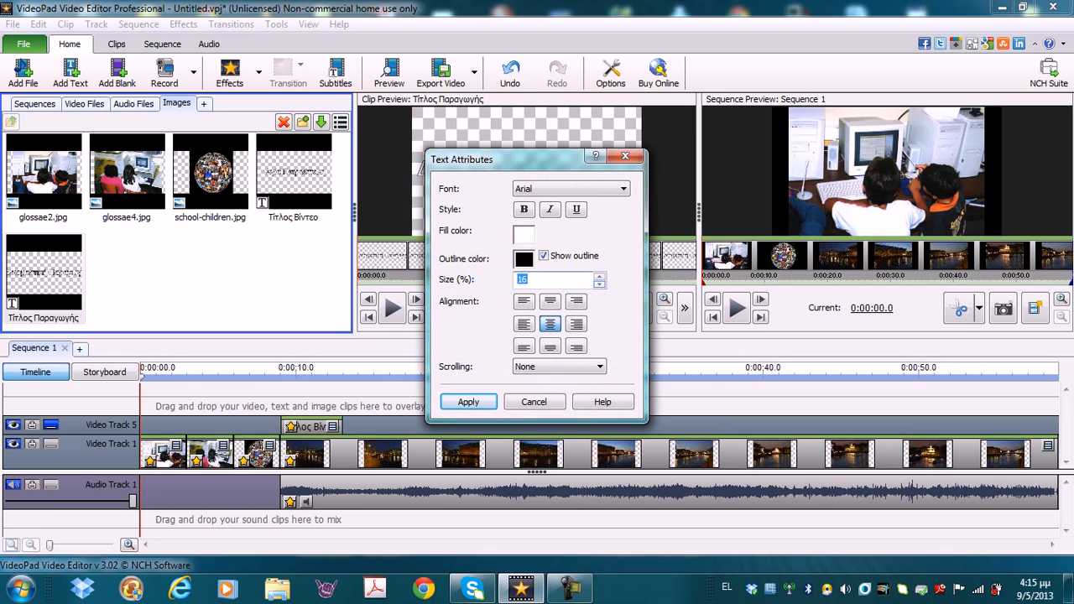
key("Return")
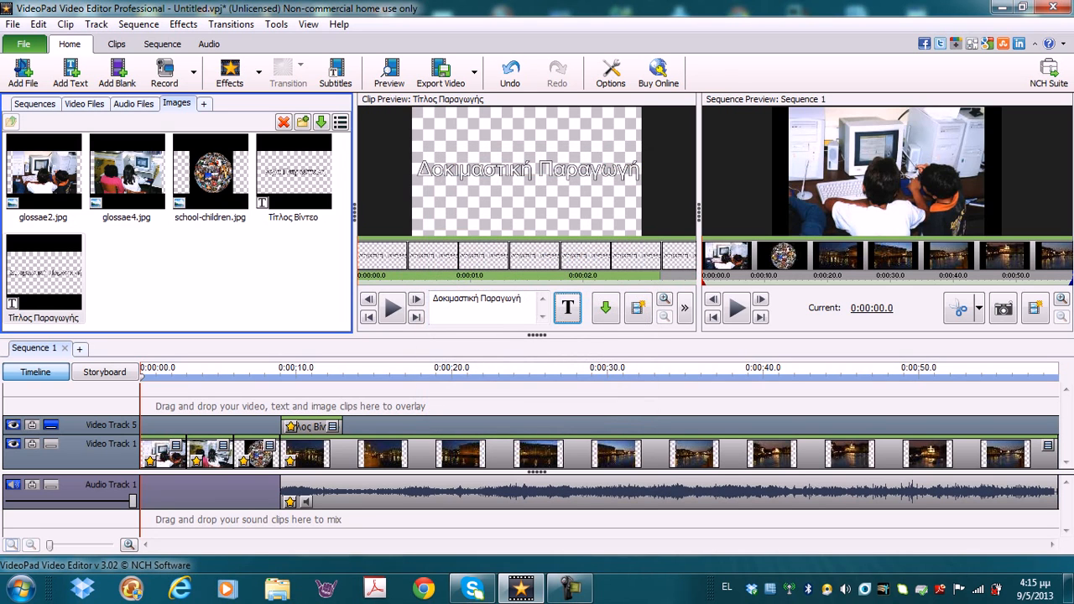
Step: Set the text size of the Τίτλος Παραγωγής clip back to 18%
left_click(568, 307)
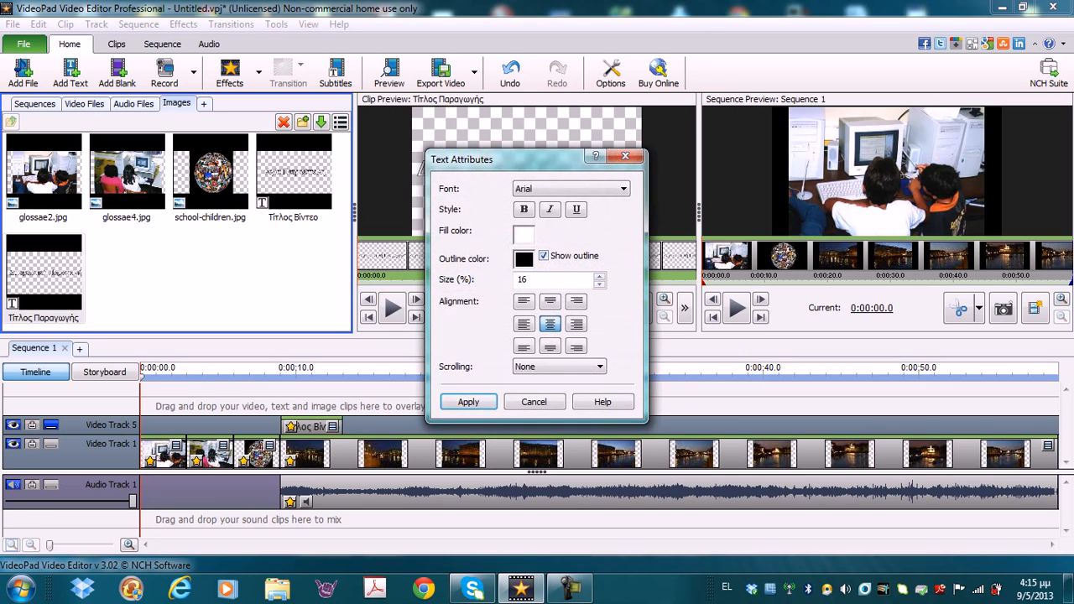
left_click(599, 275)
left_click(599, 276)
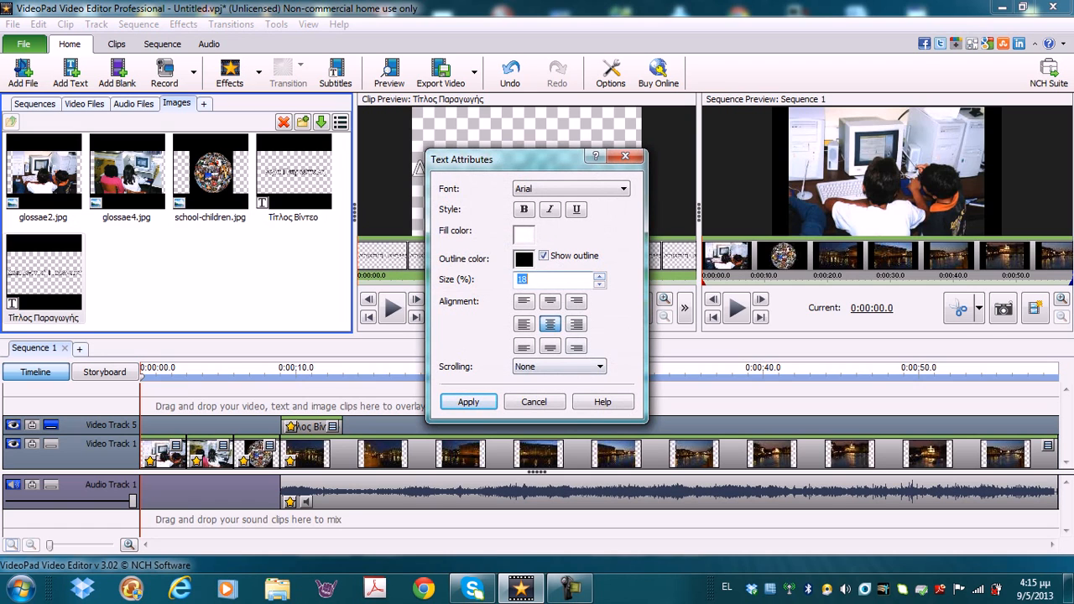
key("Return")
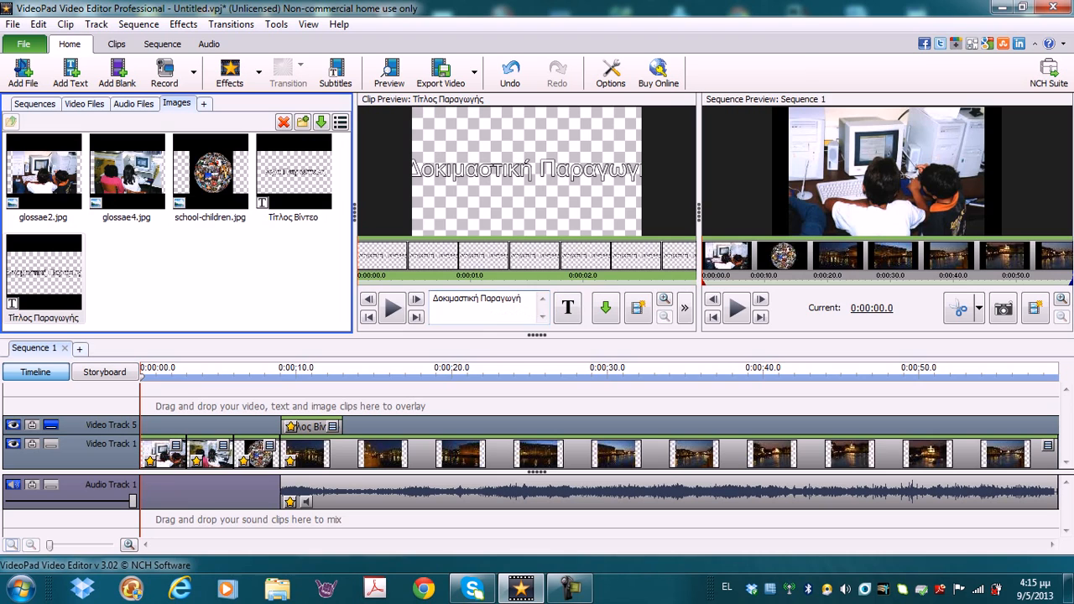
Step: Break the title text into two lines between "Δοκιμαστική" and "Παραγωγή", and set the clip duration to 0:00:06.0
key("BackSpace")
key("Return")
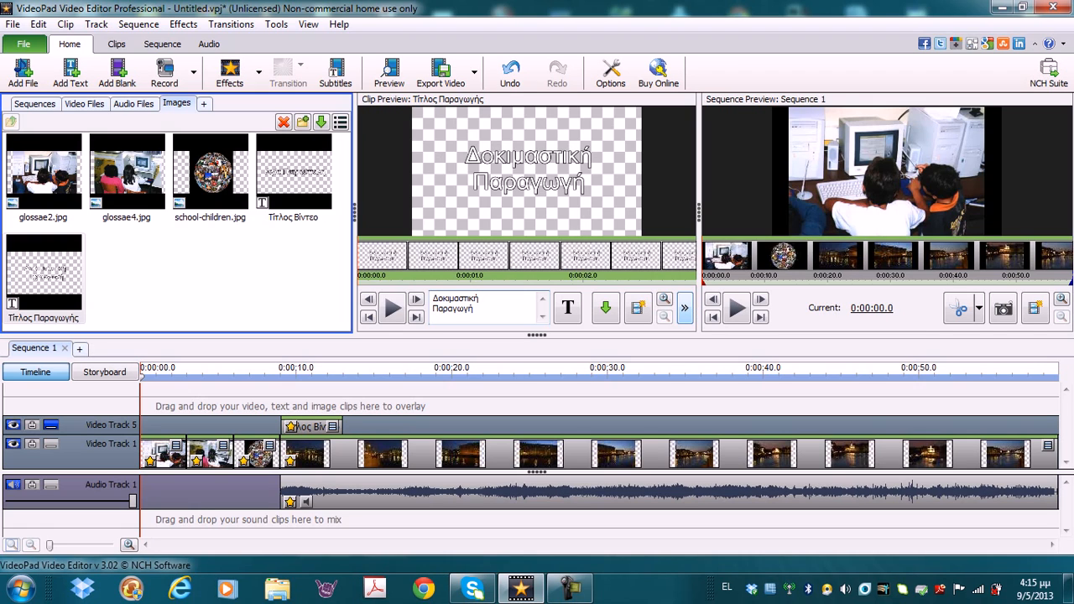
left_click(684, 308)
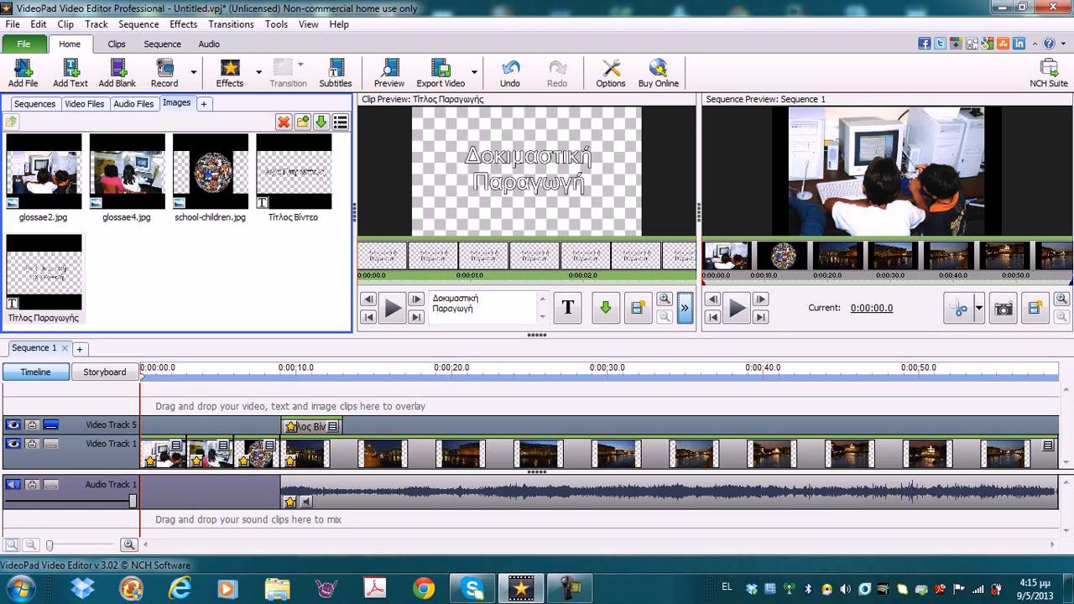
left_click(722, 336)
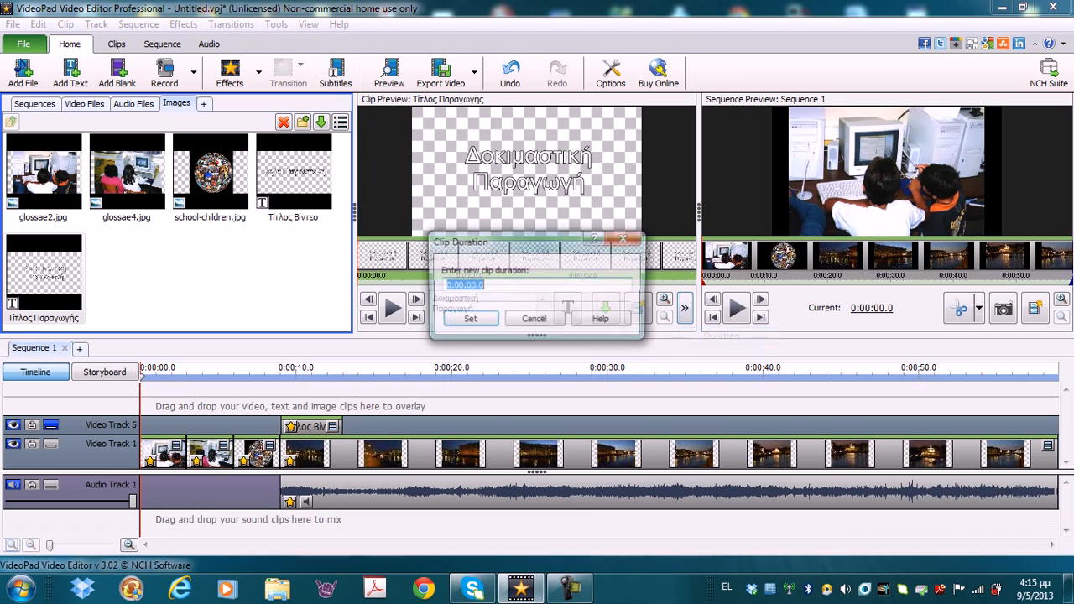
left_click_drag(469, 285, 475, 286)
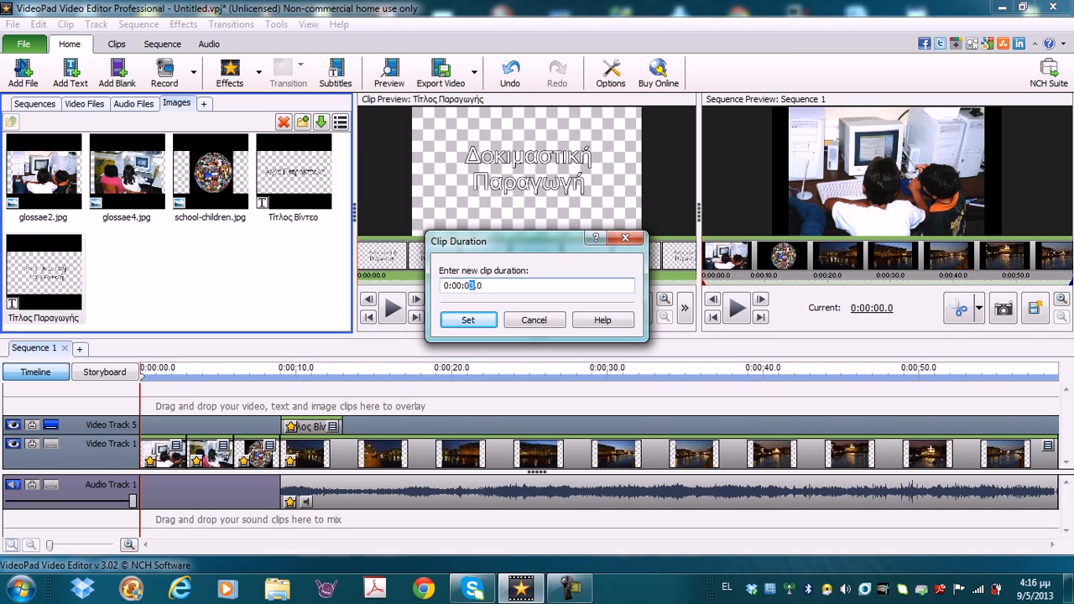
type("6")
left_click(468, 320)
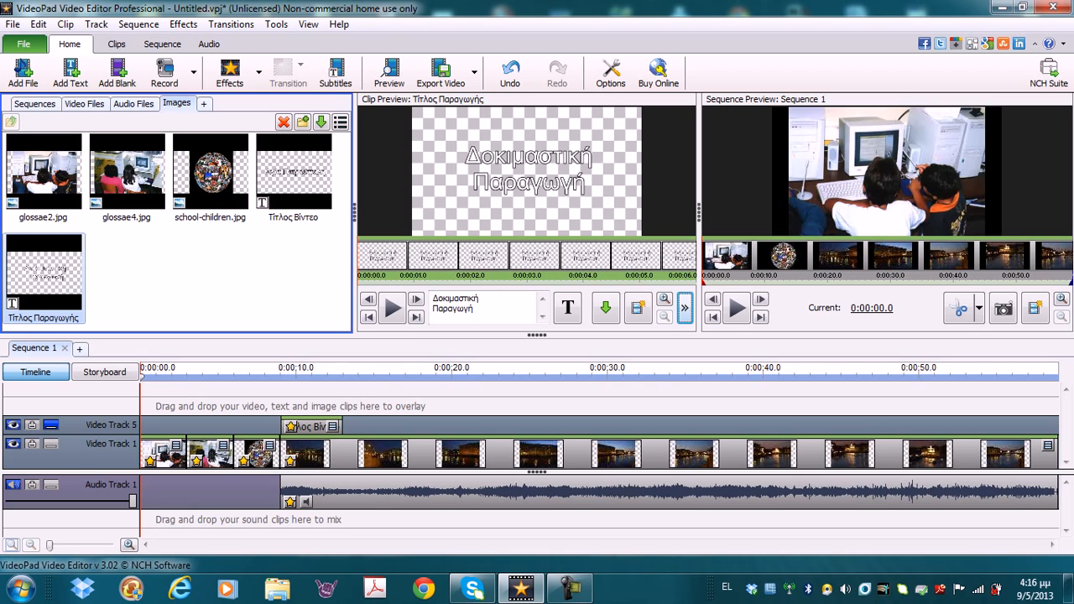
Step: Try overlaying the Τίτλος Παραγωγής clip at the start of Video Track 5, and undo the placement
mouse_move(45, 265)
left_mouse_down()
mouse_move(67, 267)
mouse_move(118, 322)
mouse_move(114, 401)
mouse_move(100, 418)
mouse_move(178, 423)
mouse_move(135, 422)
left_mouse_up()
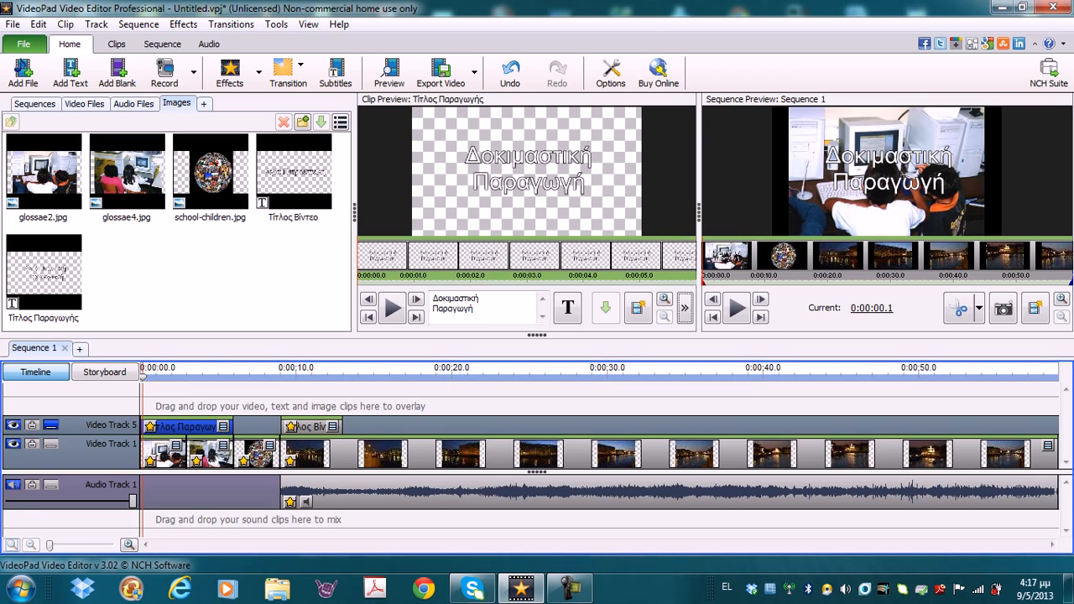
left_click(37, 24)
left_click(64, 43)
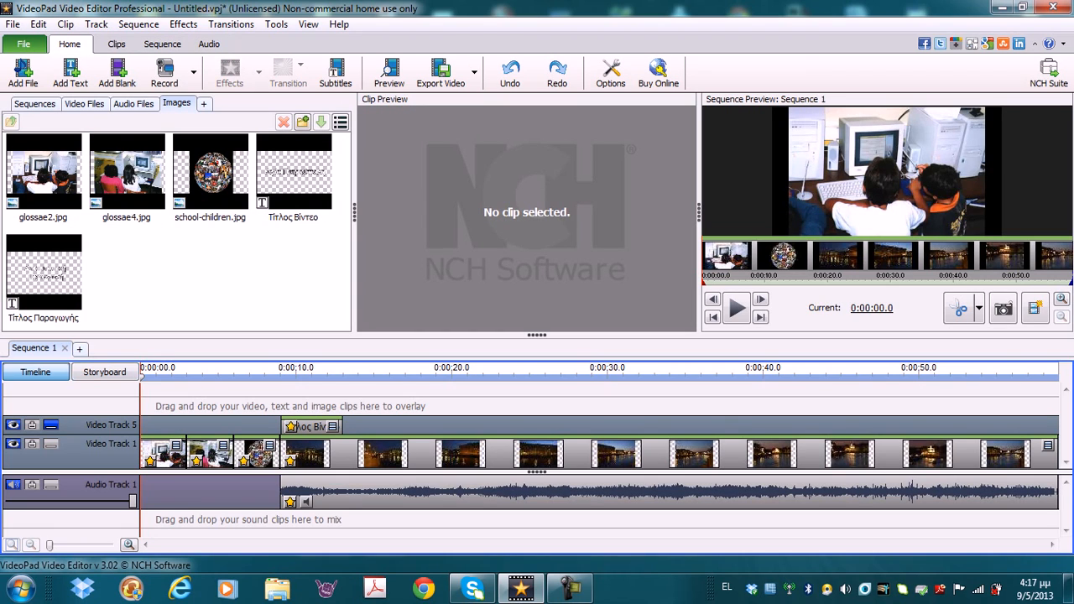
Step: Try placing the Τίτλος Παραγωγής clip at the start of Video Track 1, where the first images are
left_click(44, 273)
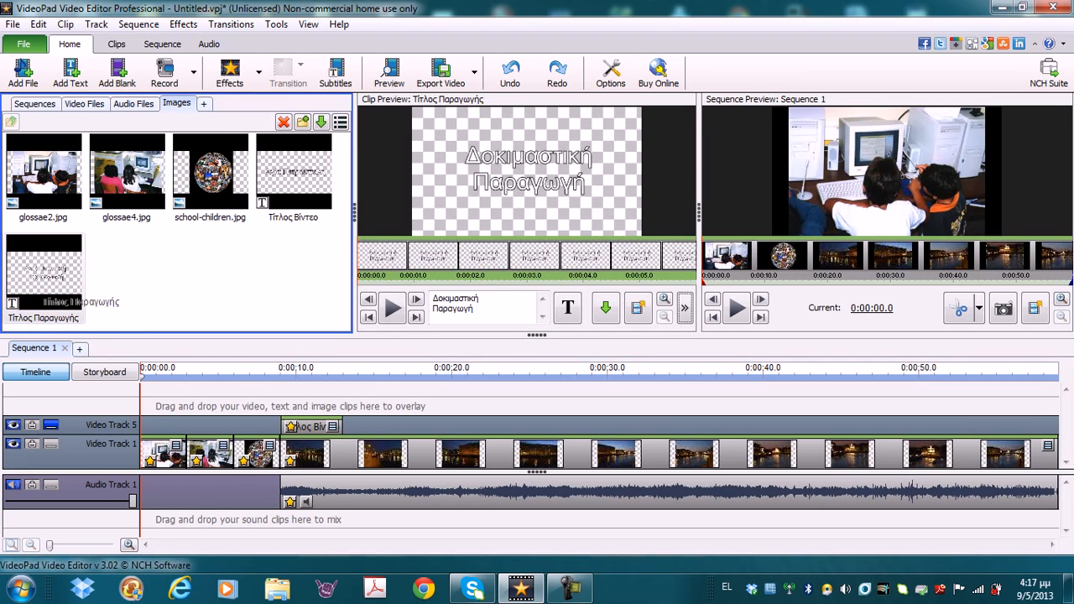
left_click_drag(43, 273, 134, 443)
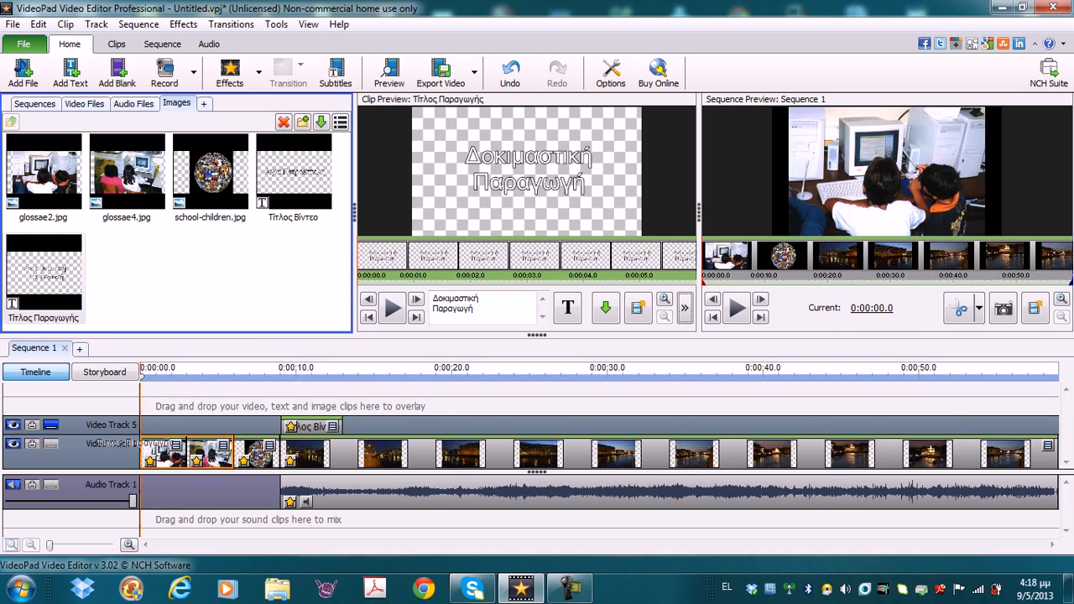
mouse_move(135, 443)
left_mouse_down()
mouse_move(147, 450)
mouse_move(138, 442)
left_mouse_up()
left_click_drag(139, 442, 138, 442)
left_click_drag(139, 441, 147, 445)
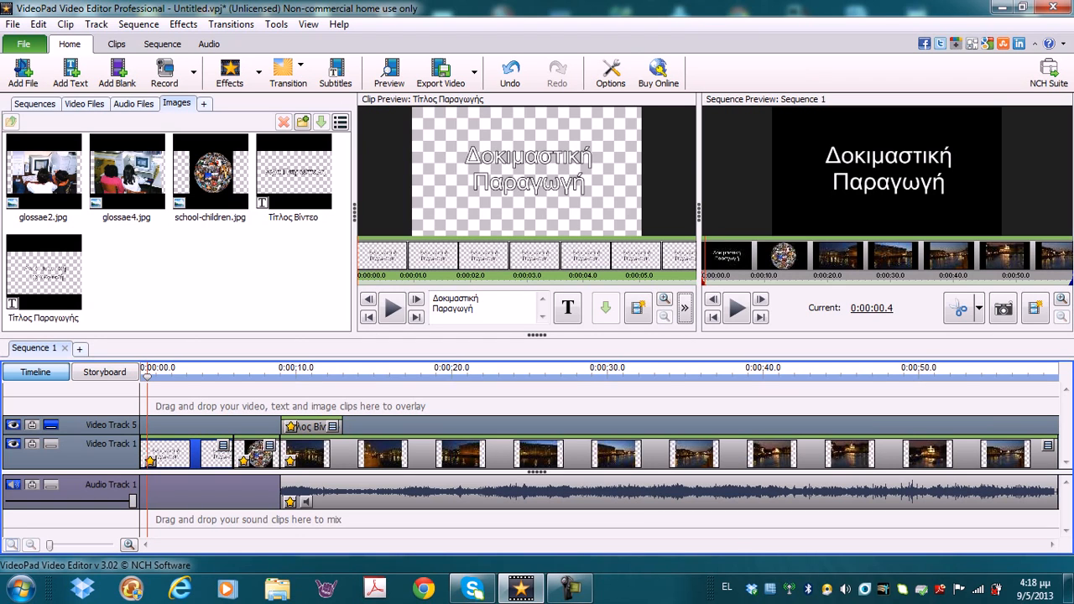
Step: Play the sequence from the start past the Αγία Πετρούπολη title, and undo the last clip placement on Video Track 1
key("Home")
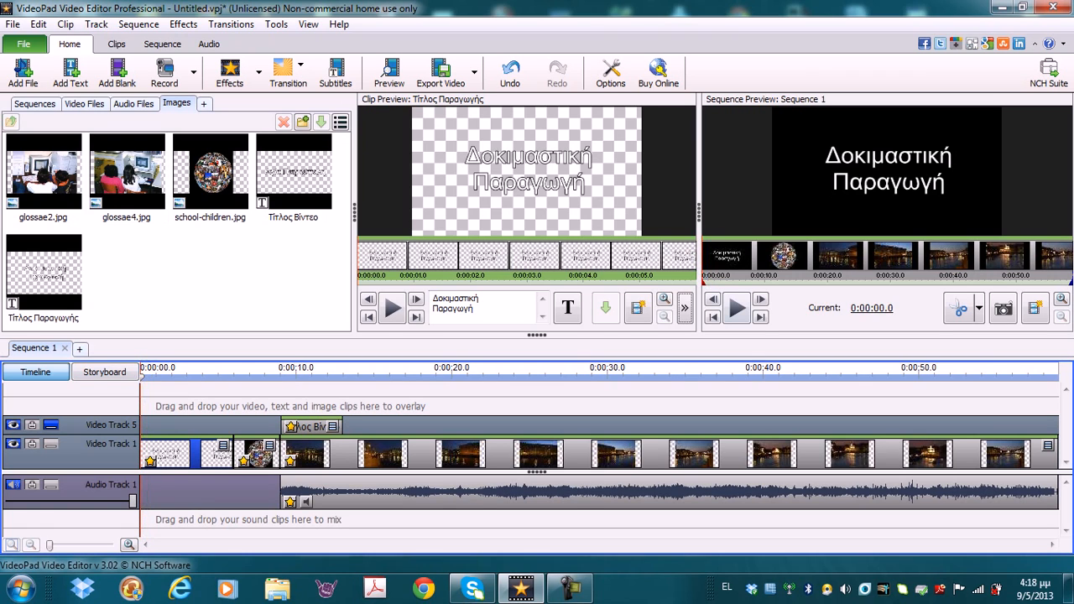
left_click(737, 309)
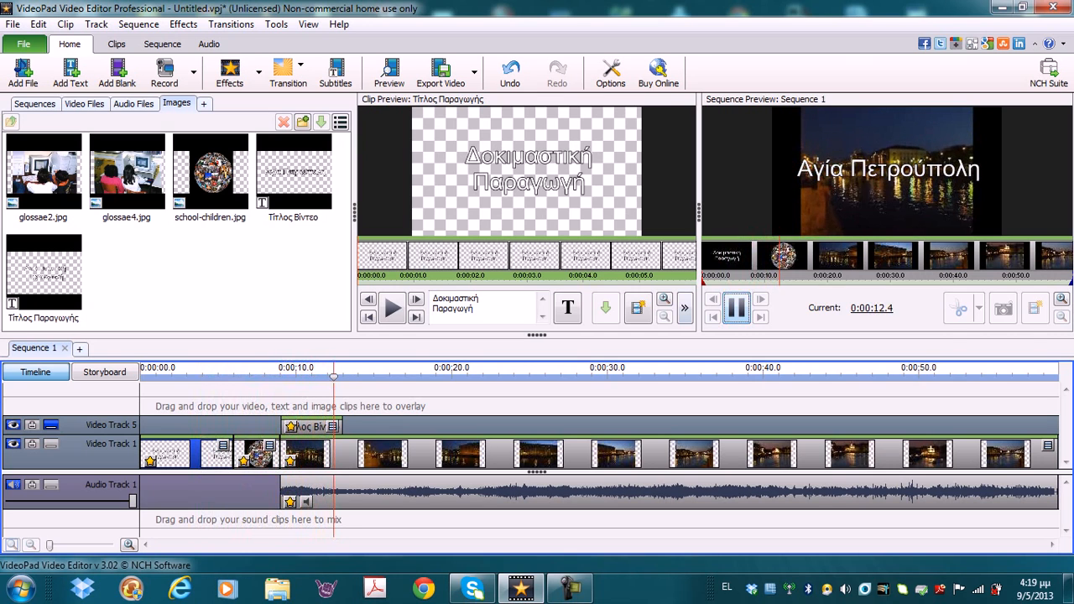
left_click(736, 308)
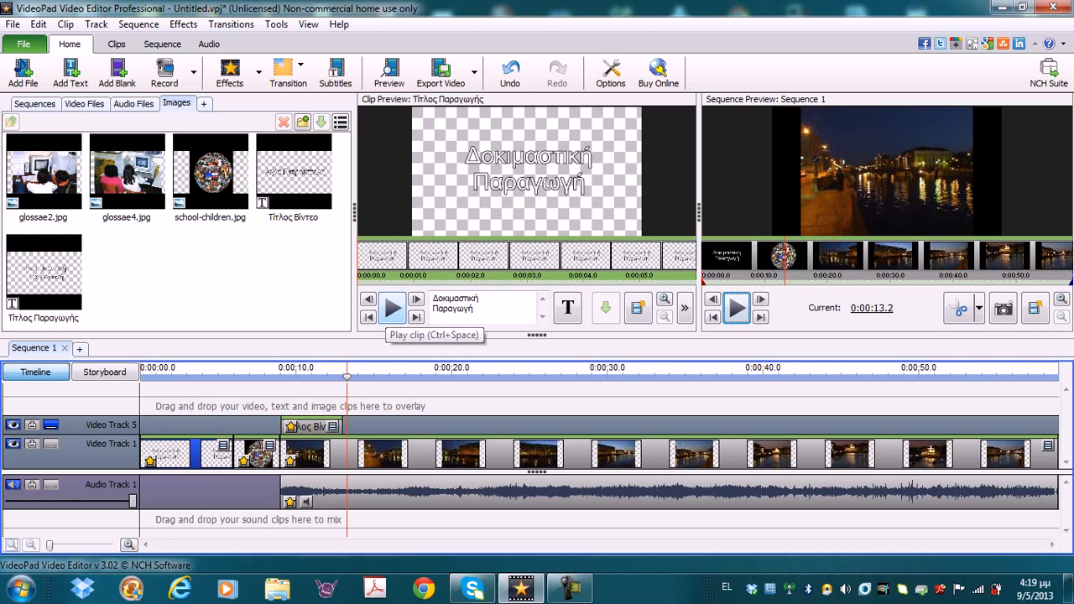
left_click(38, 23)
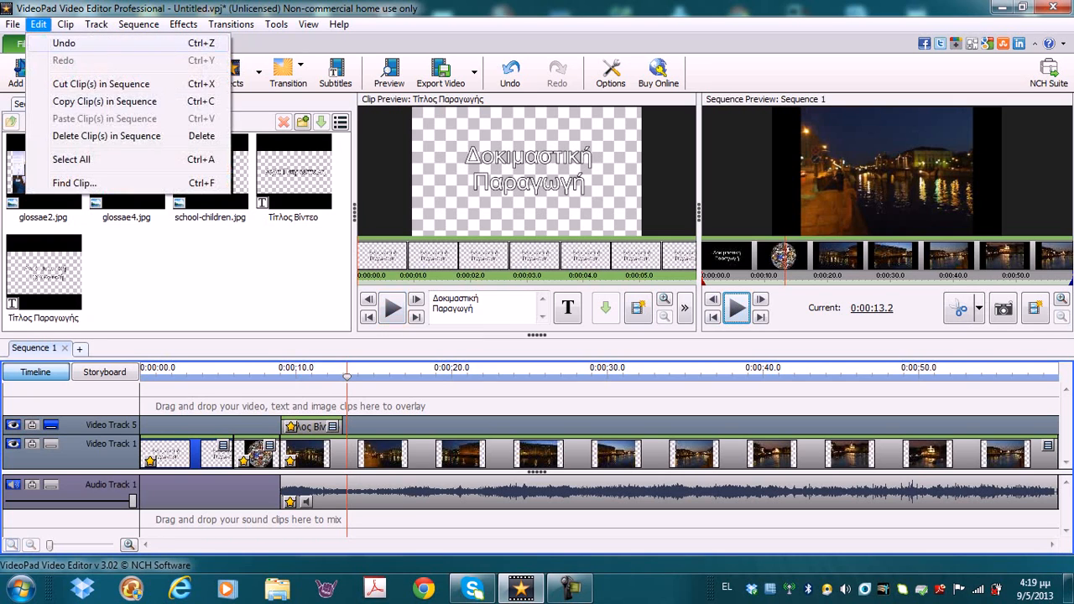
left_click(67, 42)
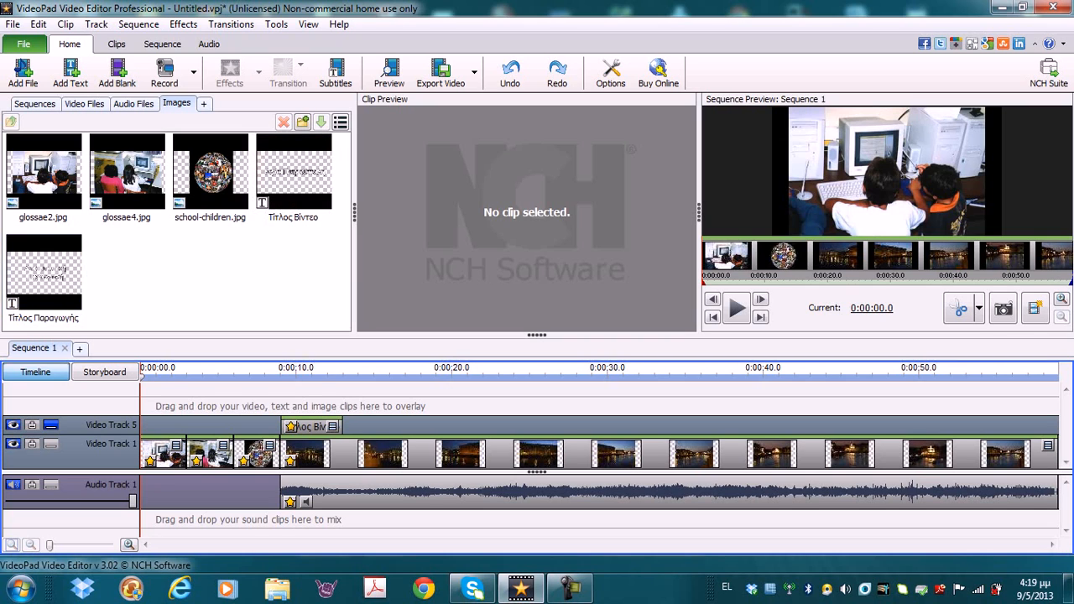
Step: Select the images, the video and the overlay title on the timeline and shift them later, leaving a gap at the start
left_click(164, 453)
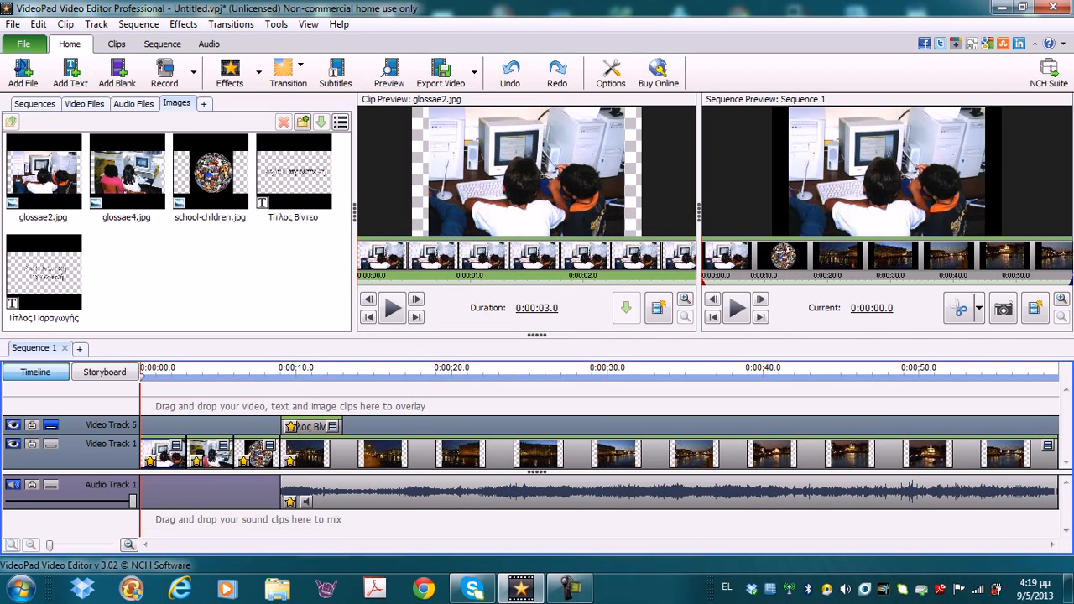
left_click(394, 453)
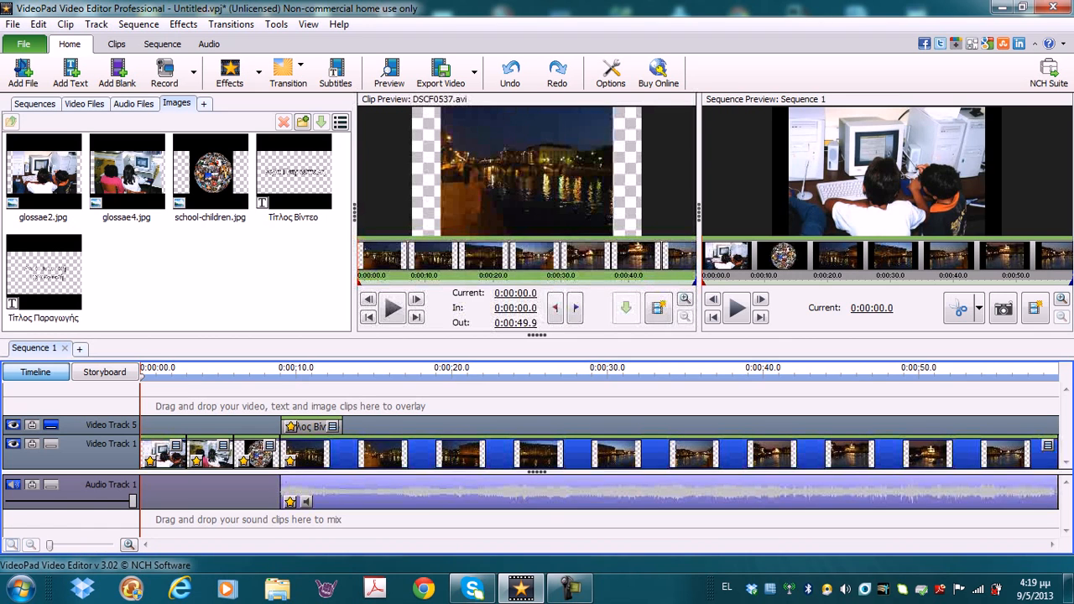
left_click(312, 426)
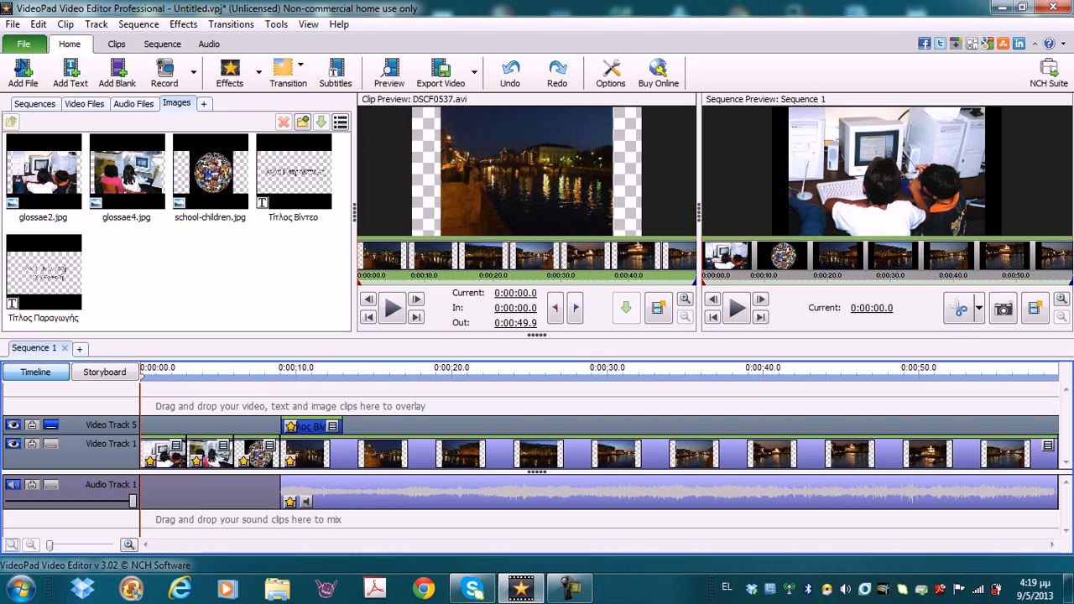
left_click(163, 454)
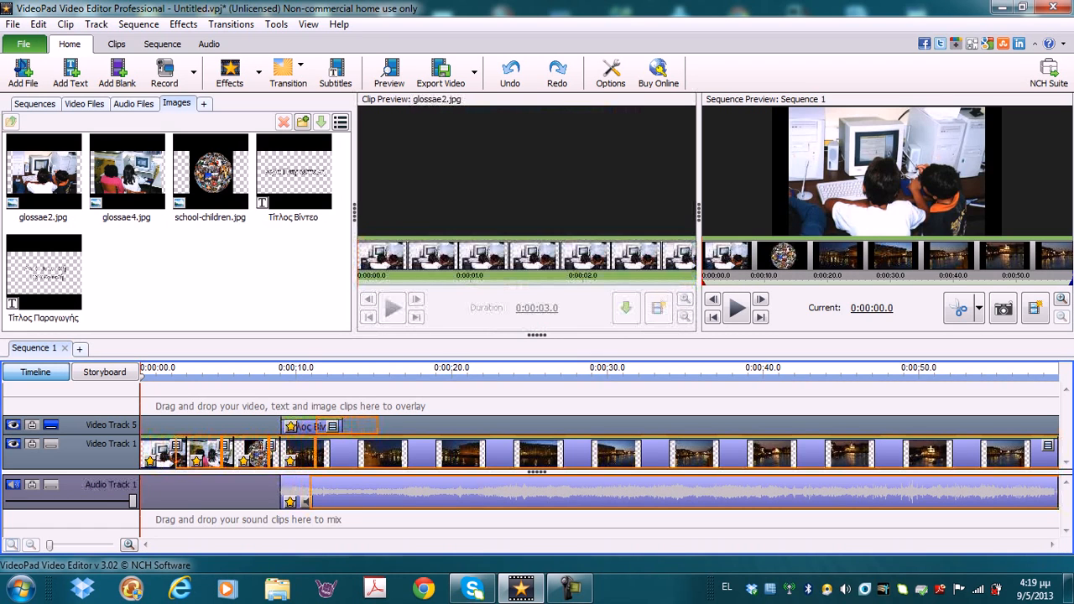
left_click_drag(295, 453, 375, 453)
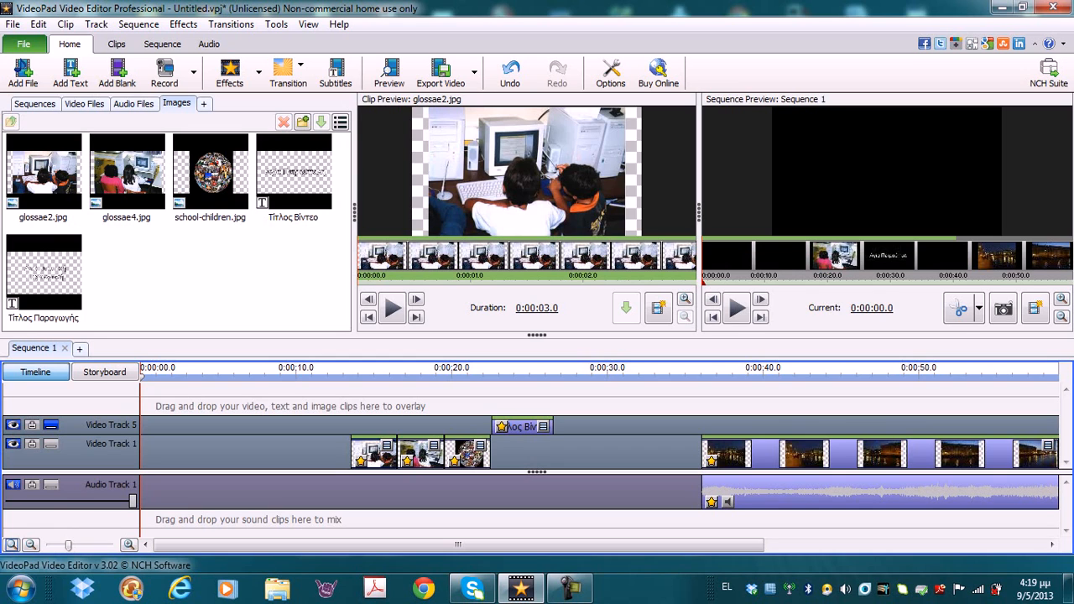
Step: Place the Τίτλος Παραγωγής clip at the start of Video Track 1 and line up glossae2, glossae4 and school-children directly after it
left_click_drag(44, 273, 132, 444)
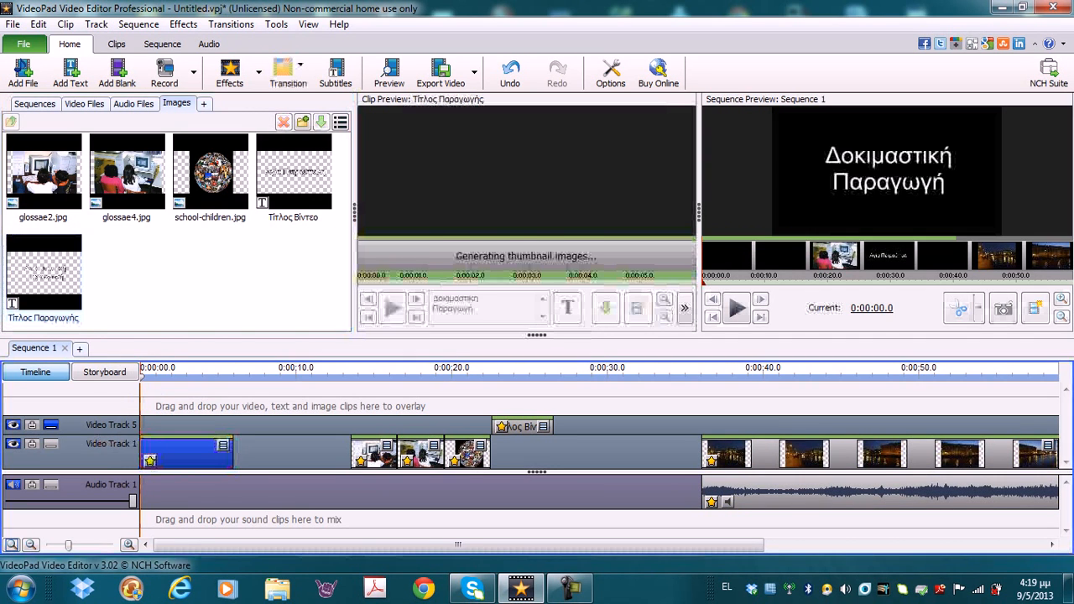
left_click_drag(44, 172, 256, 451)
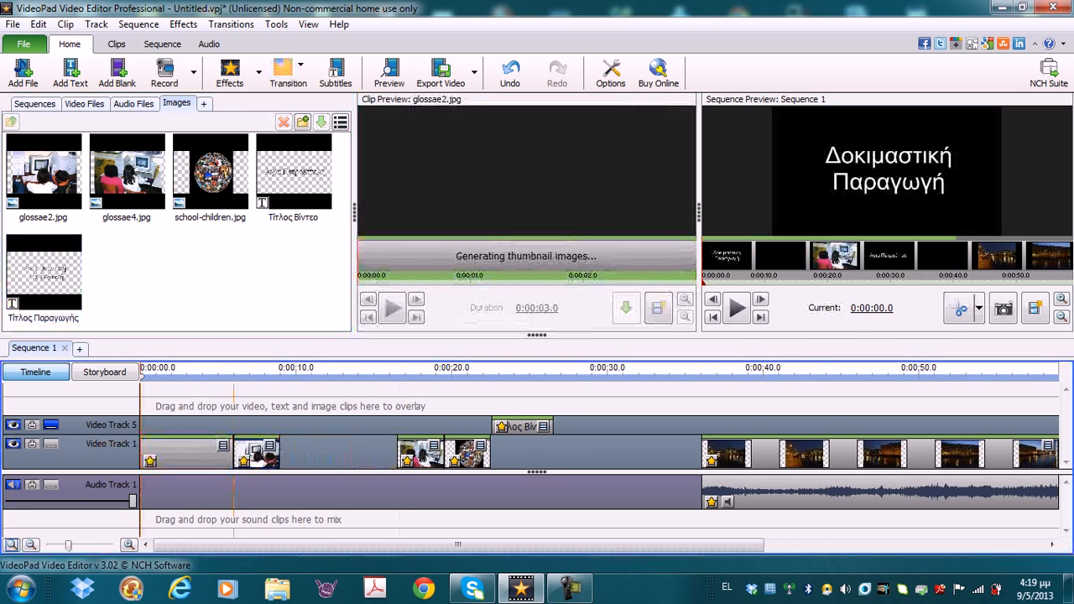
left_click_drag(420, 453, 301, 453)
left_click_drag(467, 454, 350, 453)
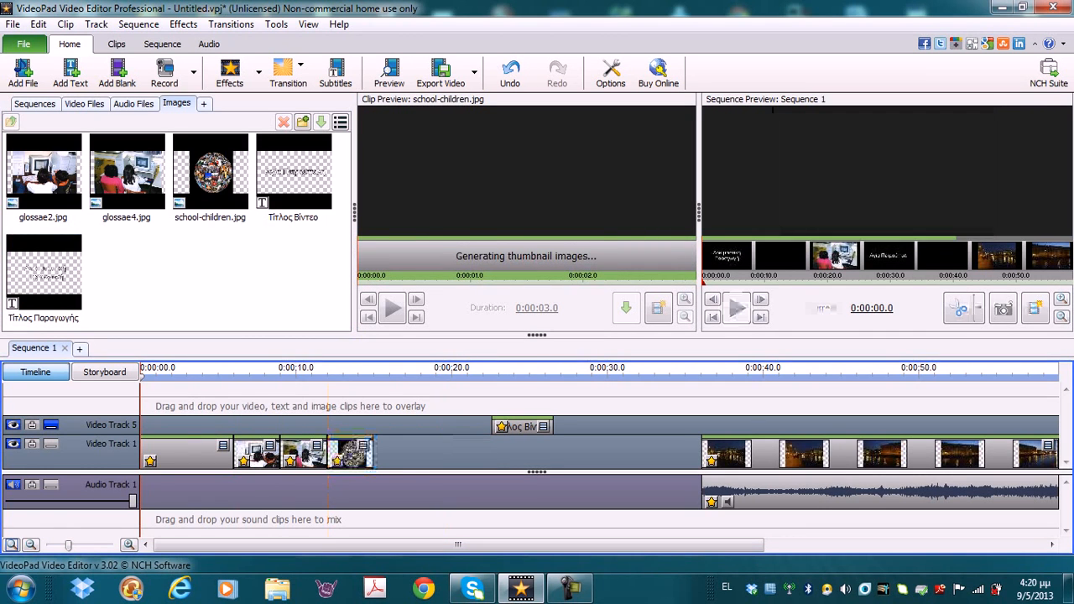
Step: Move the video clip directly after the school-children image and align the Τίτλος Βίντεο overlay with the video's start
left_click_drag(755, 453, 427, 454)
left_click_drag(522, 426, 406, 426)
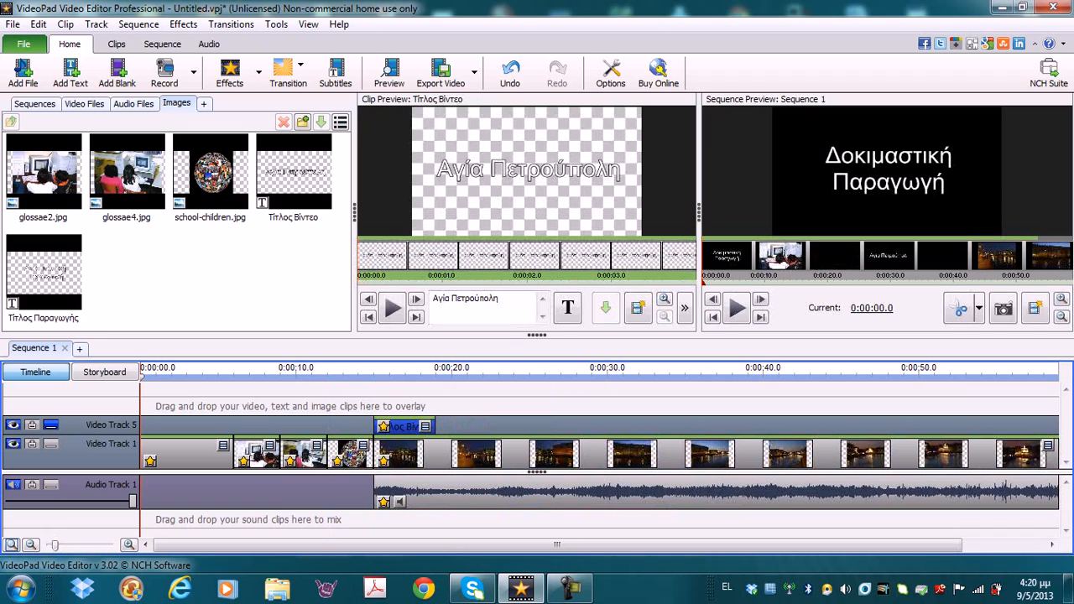